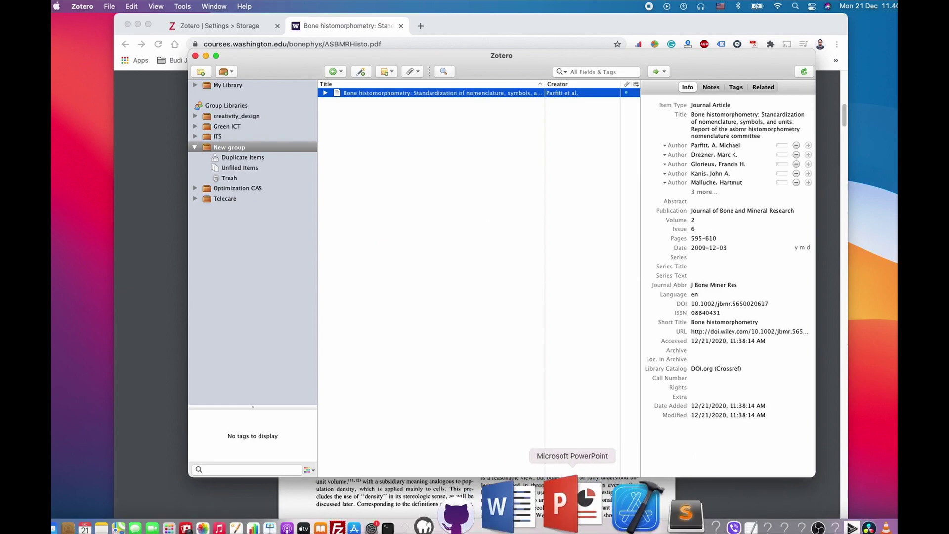
# Create a blank document (Document2) and look over the Zotero and Home ribbon tools
pyautogui.click(551, 519)
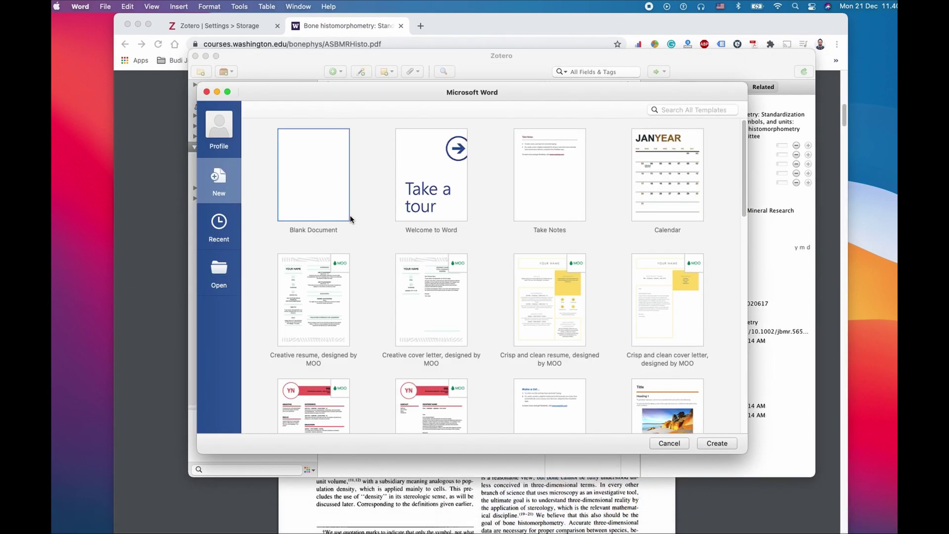
pyautogui.doubleClick(324, 181)
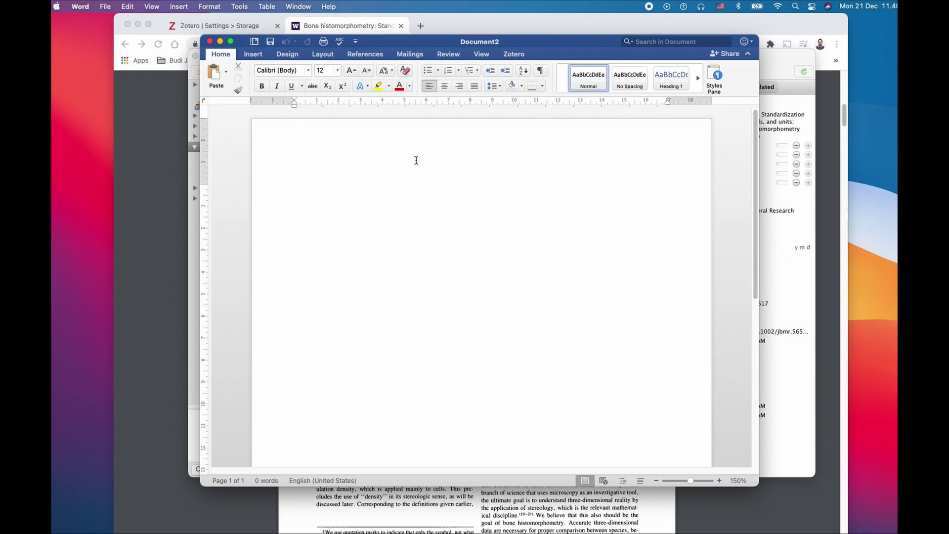
pyautogui.click(512, 55)
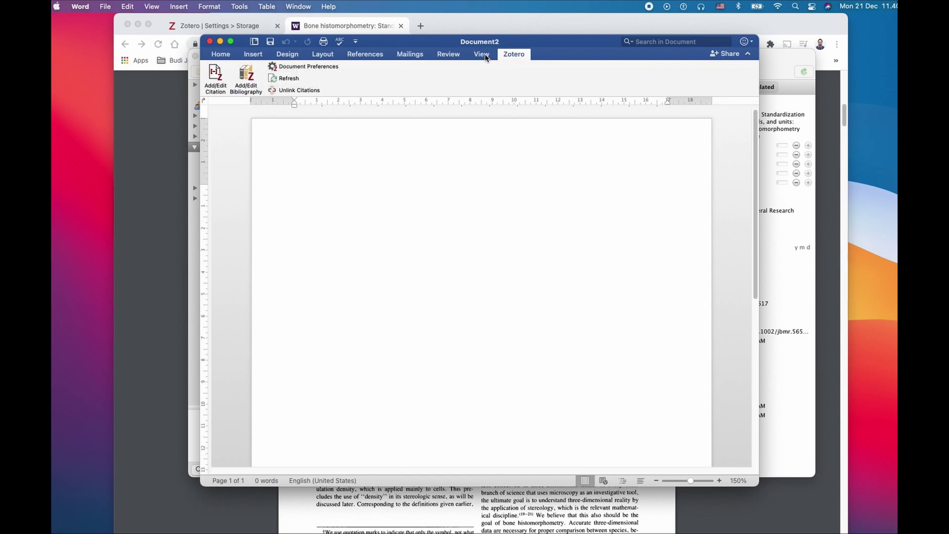
pyautogui.click(221, 54)
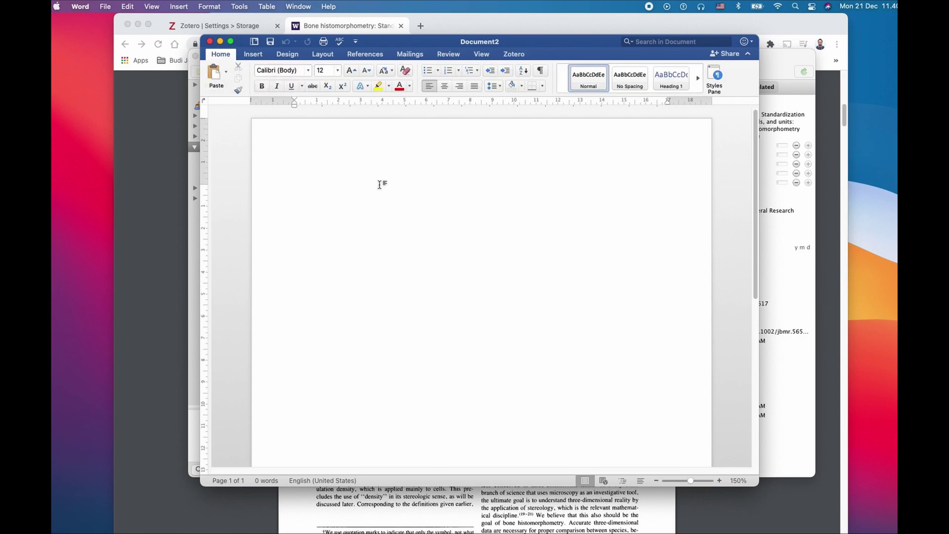
pyautogui.click(504, 54)
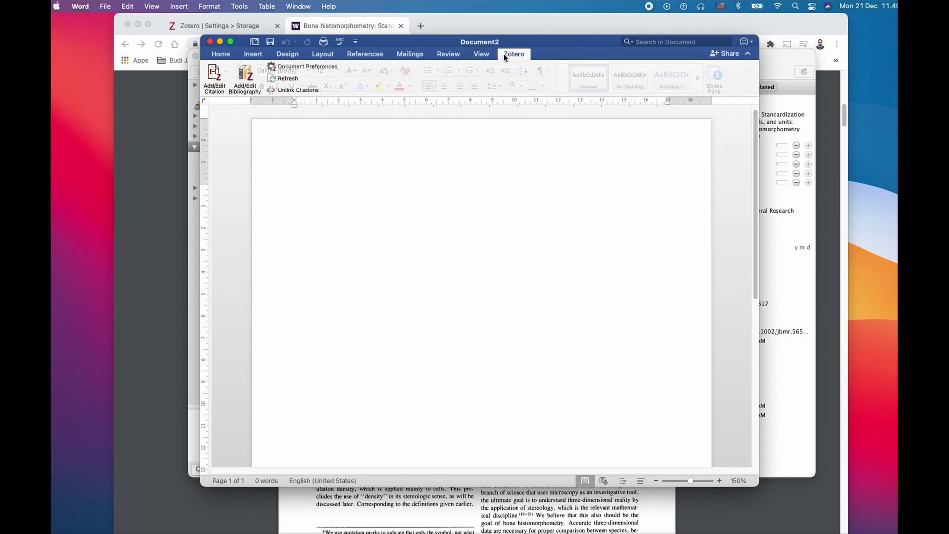
pyautogui.click(218, 54)
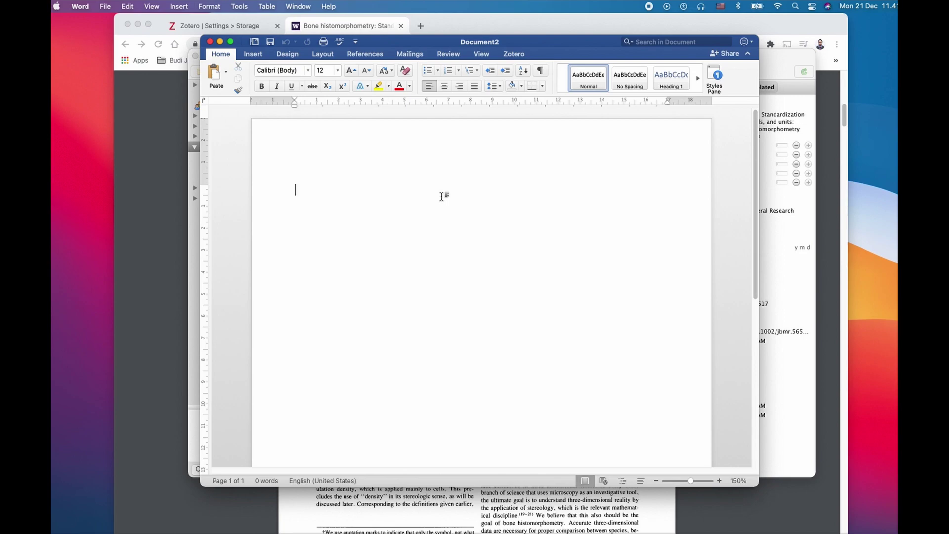
# Type 'This is a sample report we are citing about 2020' and start a Zotero citation, allowing access
pyautogui.write('This is a sample report we are citing about ')
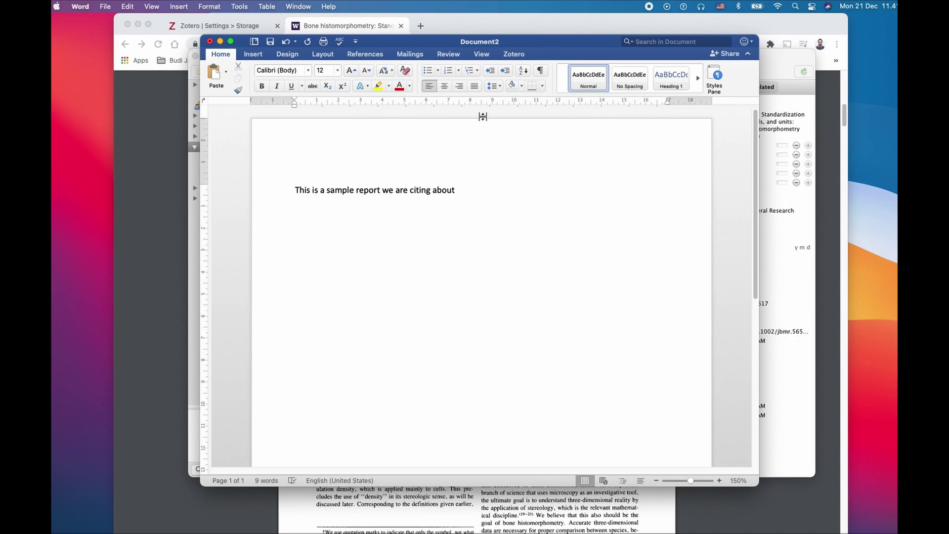
pyautogui.write('2020')
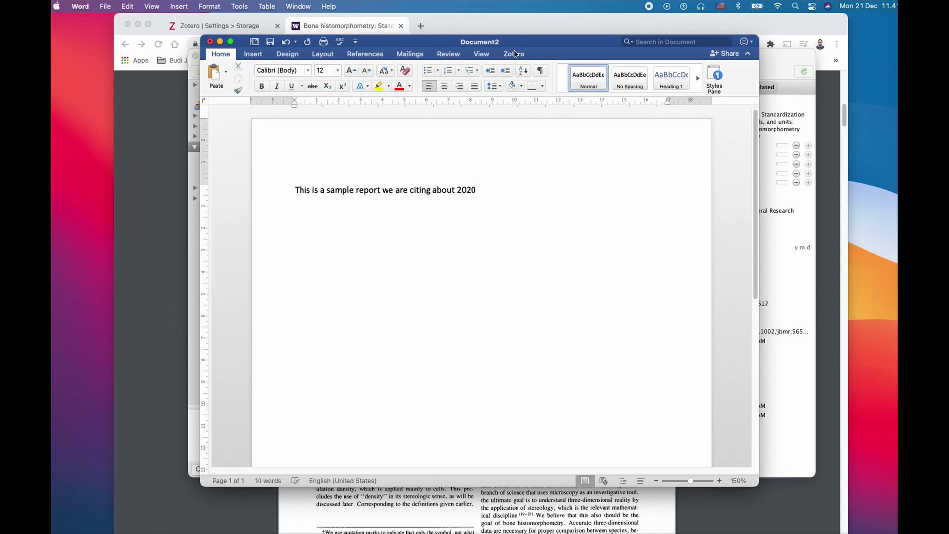
pyautogui.click(514, 53)
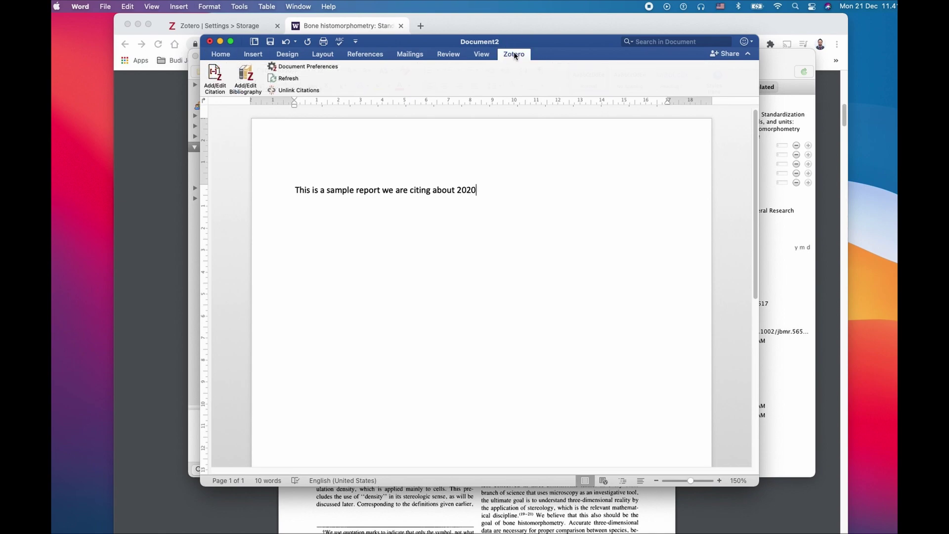
pyautogui.click(216, 79)
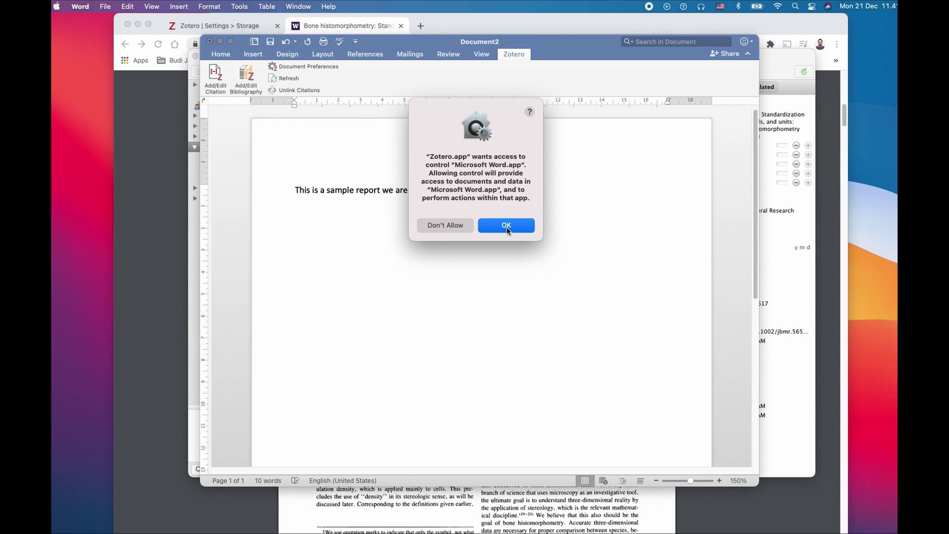
pyautogui.click(507, 226)
pyautogui.moveTo(614, 119); pyautogui.dragTo(394, 124)
# Choose ASA 6th edition style and cite the bone histomorphometry article (Parfitt et al. 2009)
pyautogui.scroll(3, 493, 195)
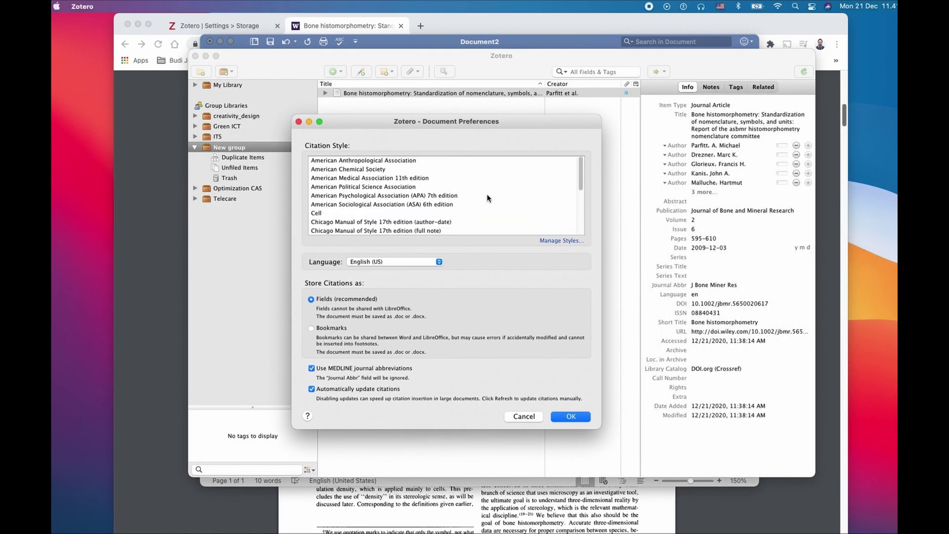
pyautogui.click(448, 204)
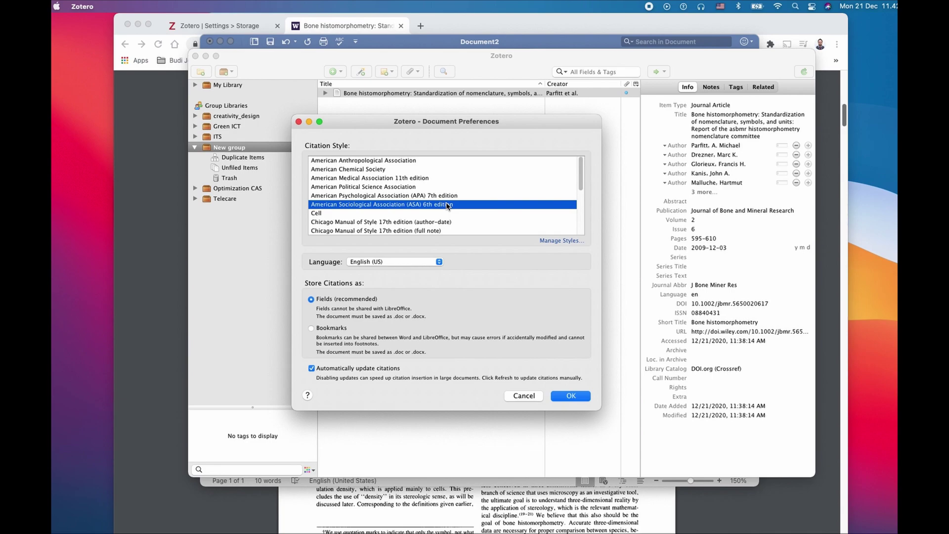
pyautogui.click(572, 396)
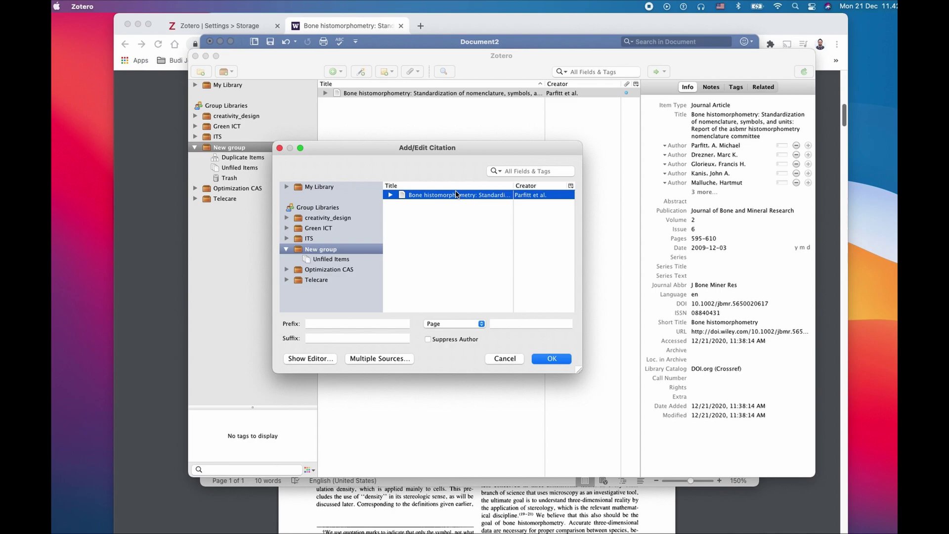
pyautogui.click(553, 359)
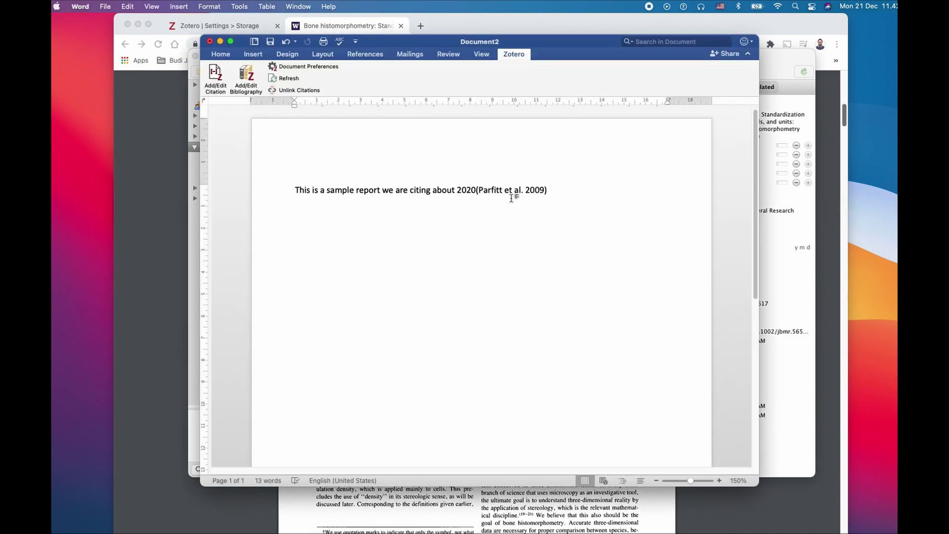
pyautogui.click(544, 191)
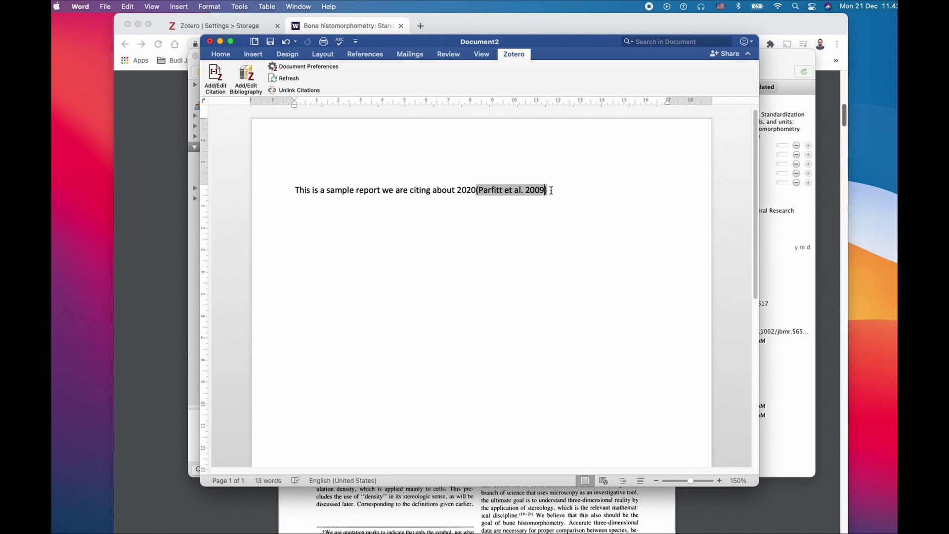
pyautogui.hotkey('ctrl', 'alt', 'c')
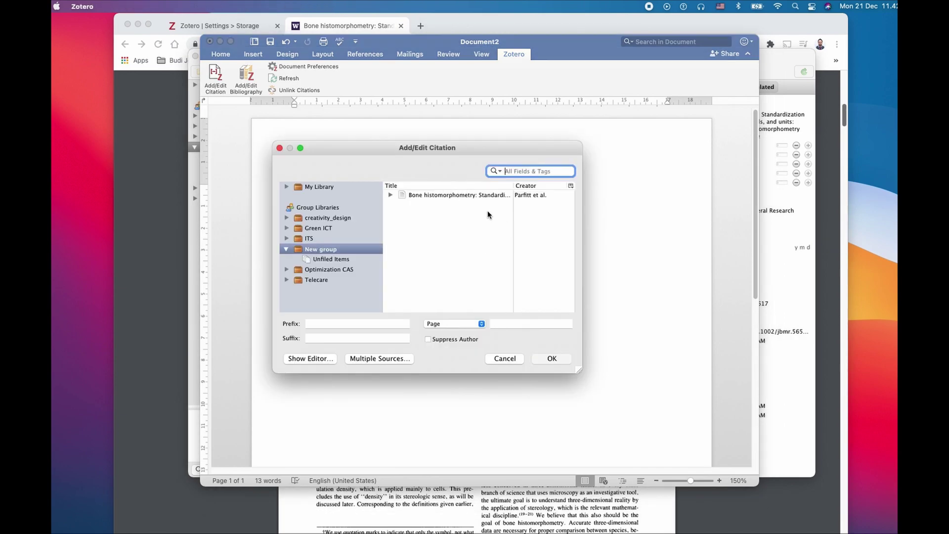
pyautogui.click(311, 239)
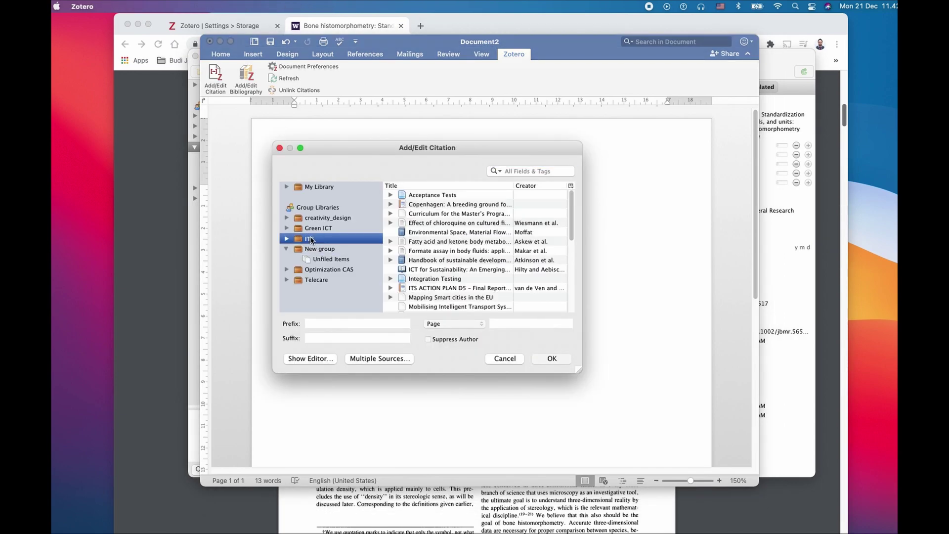
pyautogui.click(448, 206)
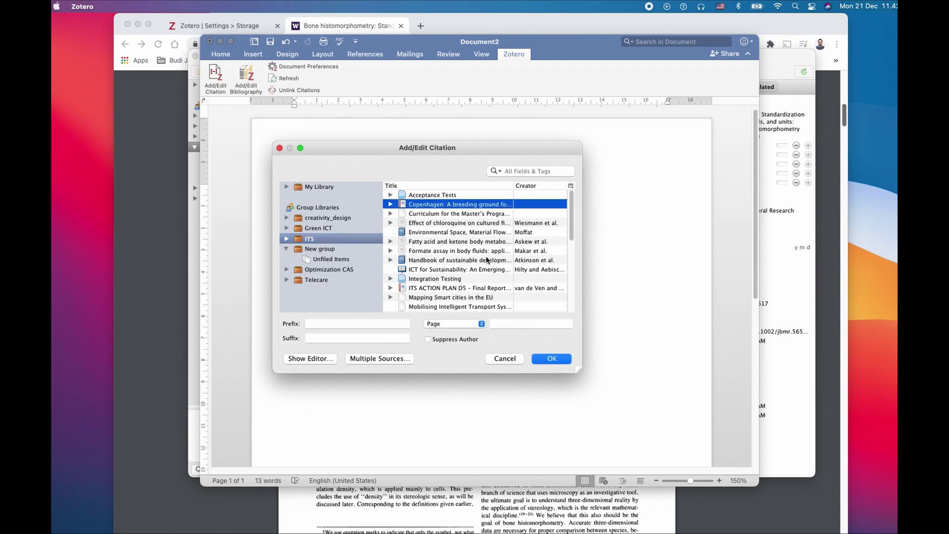
pyautogui.click(491, 225)
pyautogui.click(560, 359)
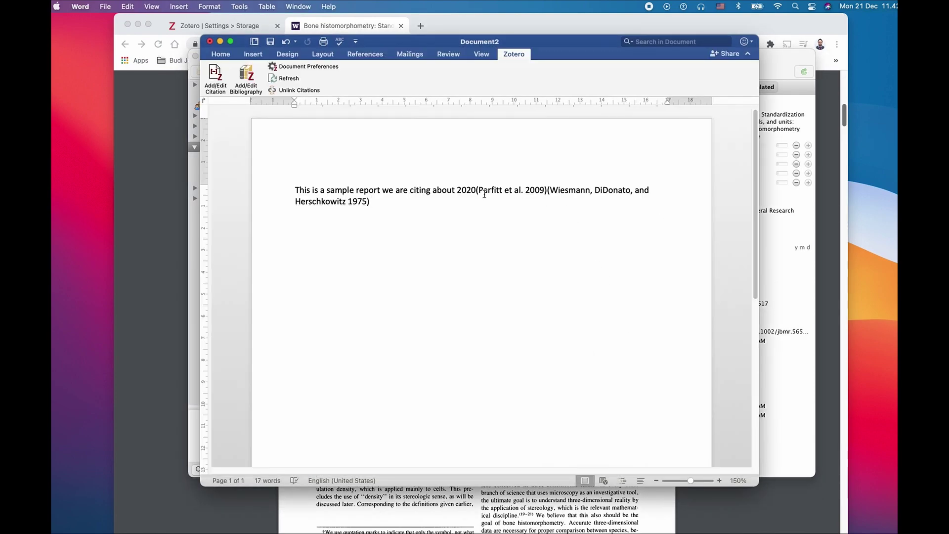
pyautogui.click(399, 201)
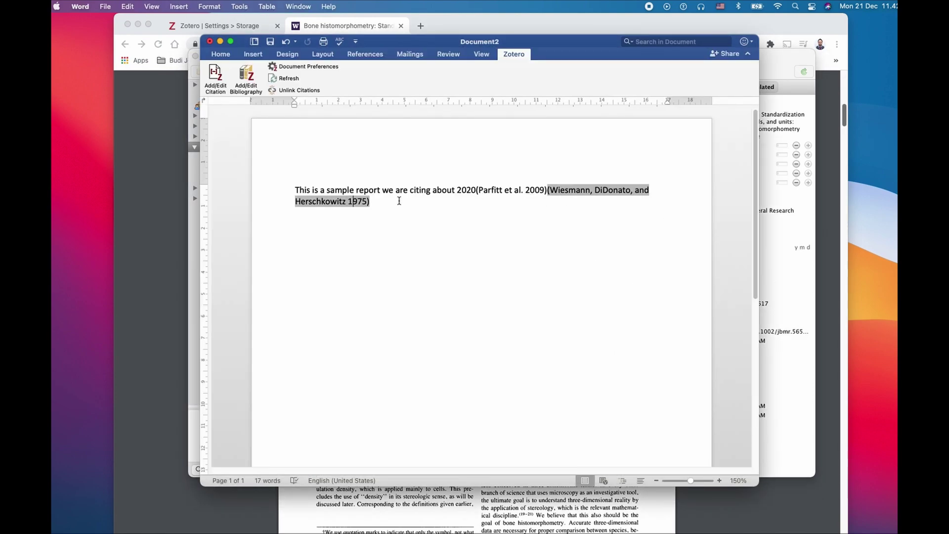
pyautogui.click(522, 190)
pyautogui.click(351, 203)
pyautogui.click(393, 201)
pyautogui.click(335, 203)
pyautogui.press('BackSpace')
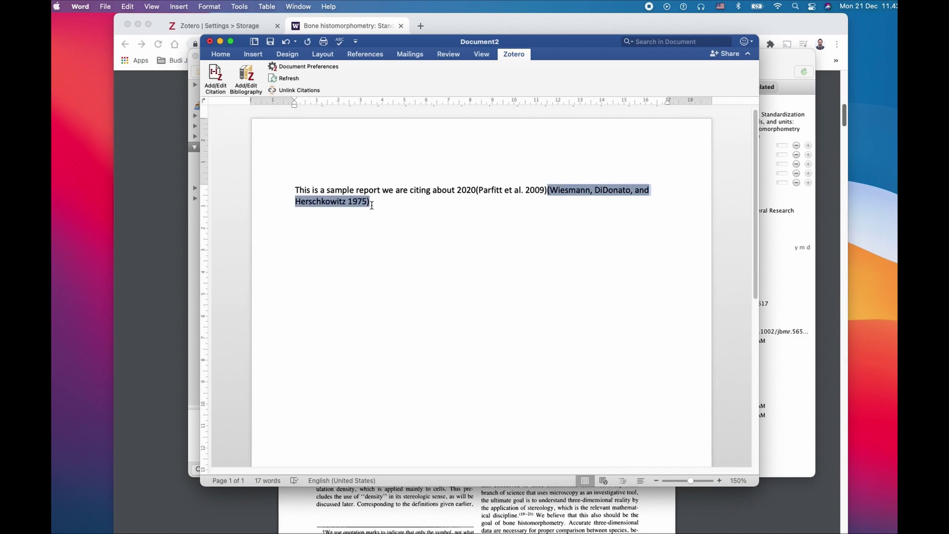
pyautogui.press('BackSpace')
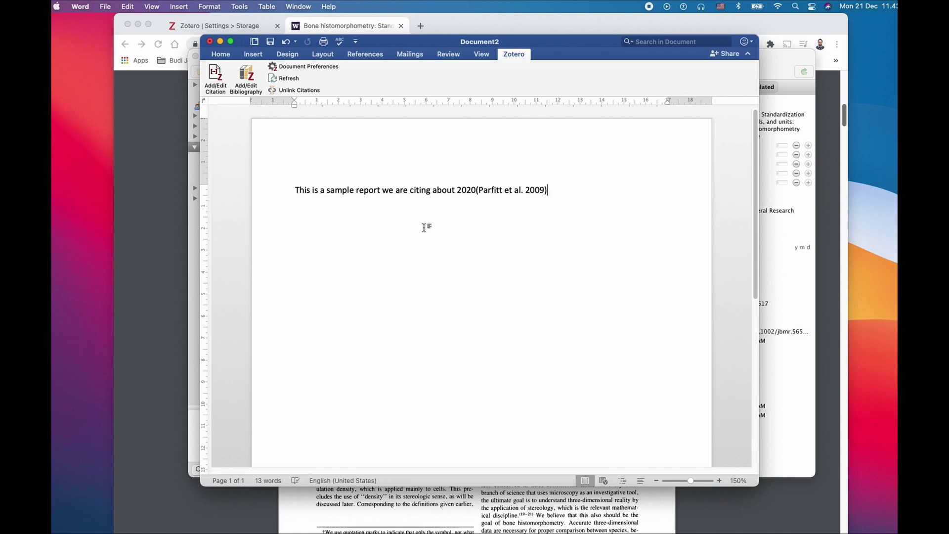
# Add 'This is number two citation for our report 2021' citing the ITS ACTION PLAN D5 report
pyautogui.press('Return')
pyautogui.press('Return')
pyautogui.press('Return')
pyautogui.press('Return')
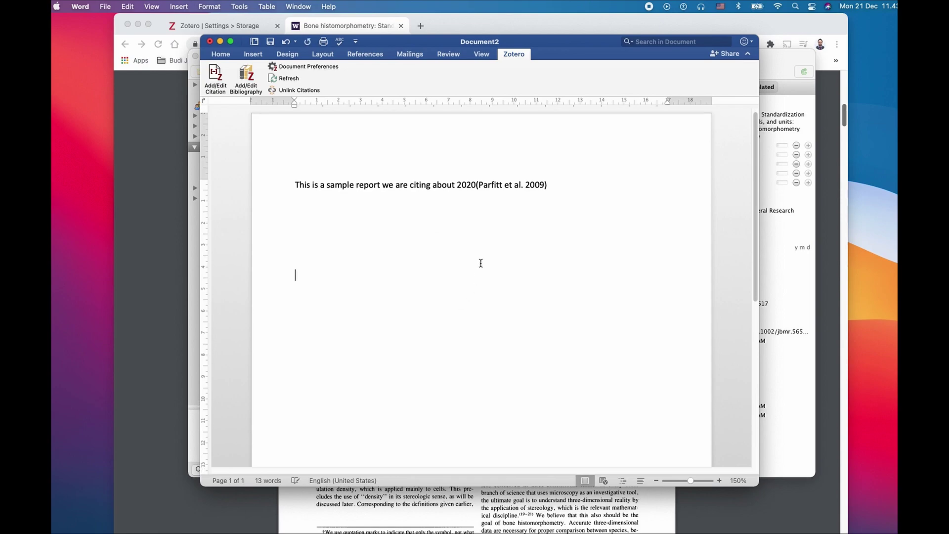
pyautogui.click(431, 196)
pyautogui.write('This is number two citation for our report 2021')
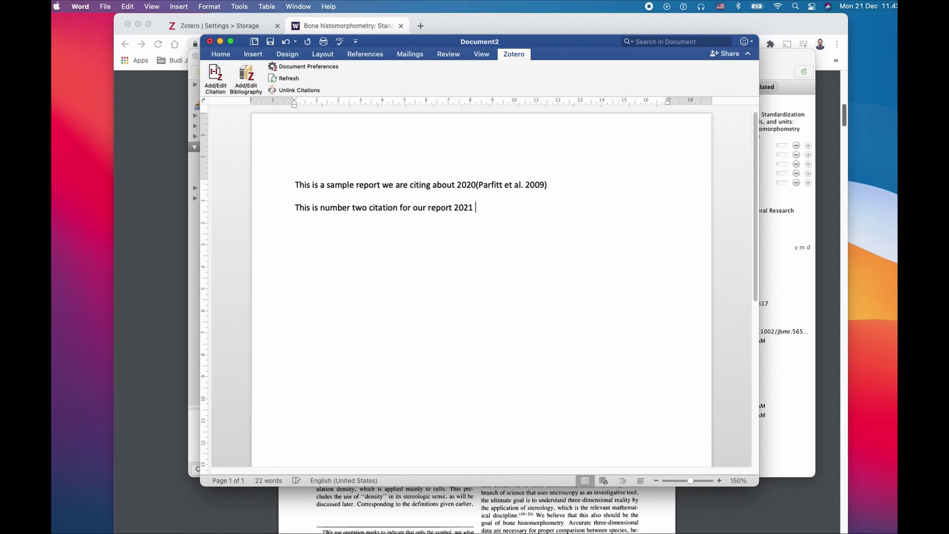
pyautogui.click(216, 75)
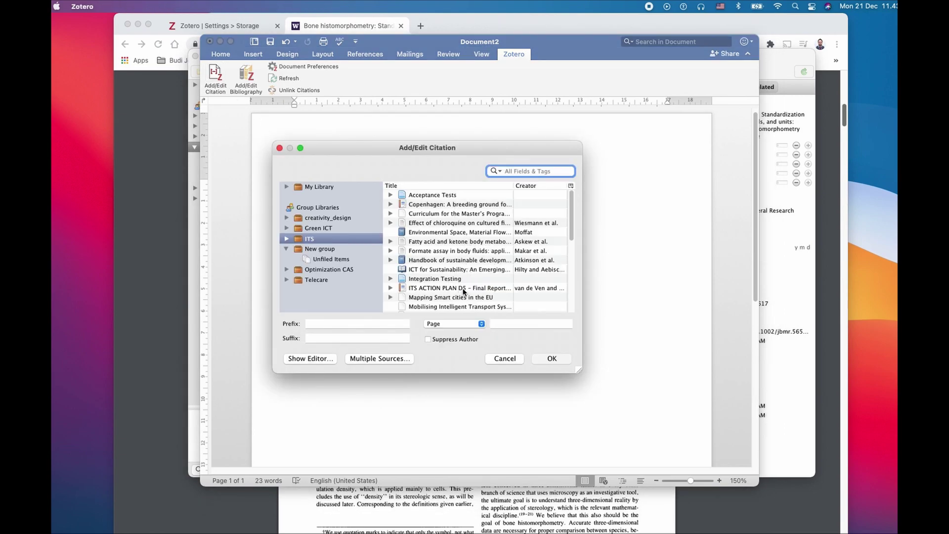
pyautogui.click(464, 289)
pyautogui.click(552, 359)
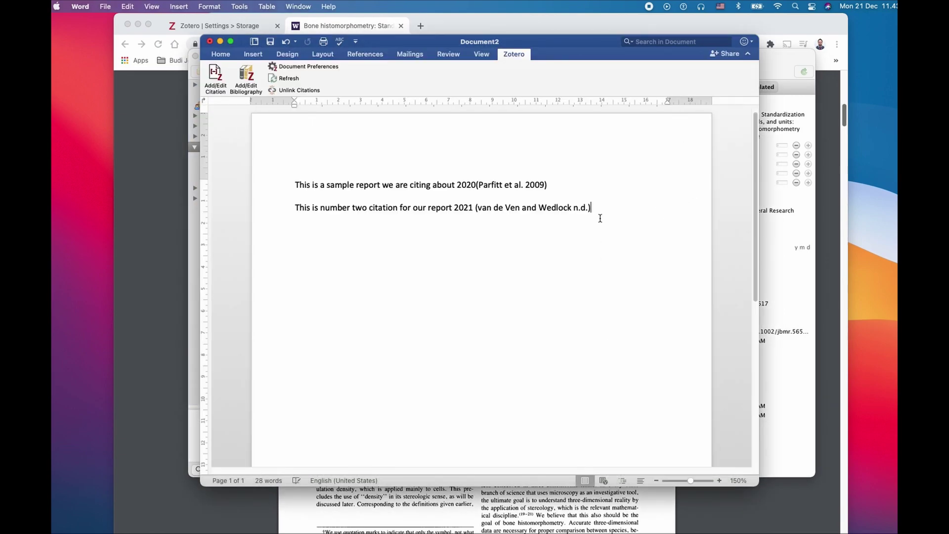
# Add several blank lines below the second sentence
pyautogui.press('Return')
pyautogui.press('Return')
pyautogui.press('Return')
pyautogui.press('Return')
pyautogui.press('Return')
pyautogui.press('Return')
pyautogui.press('Return')
pyautogui.press('Return')
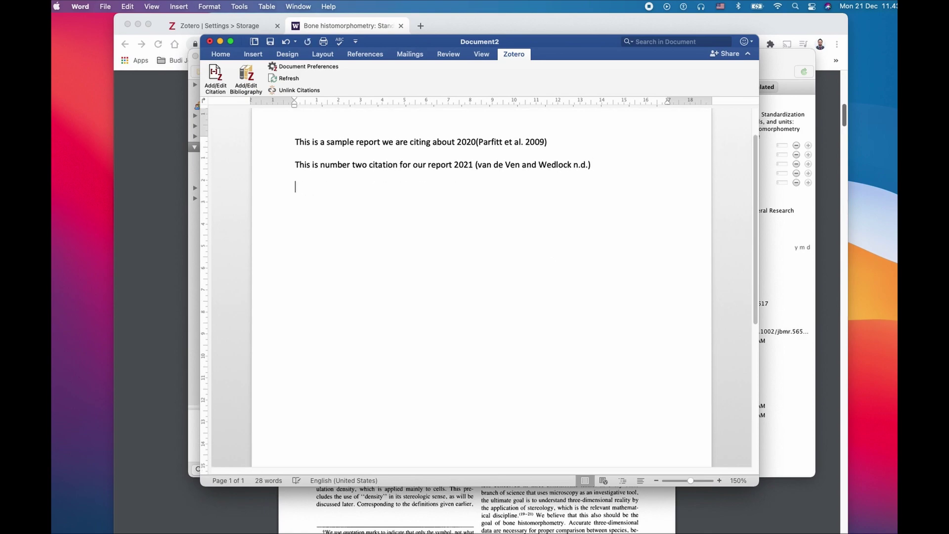
pyautogui.press('Return')
pyautogui.press('Return')
pyautogui.press('Return')
pyautogui.press('Return')
pyautogui.scroll(-5, 515, 321)
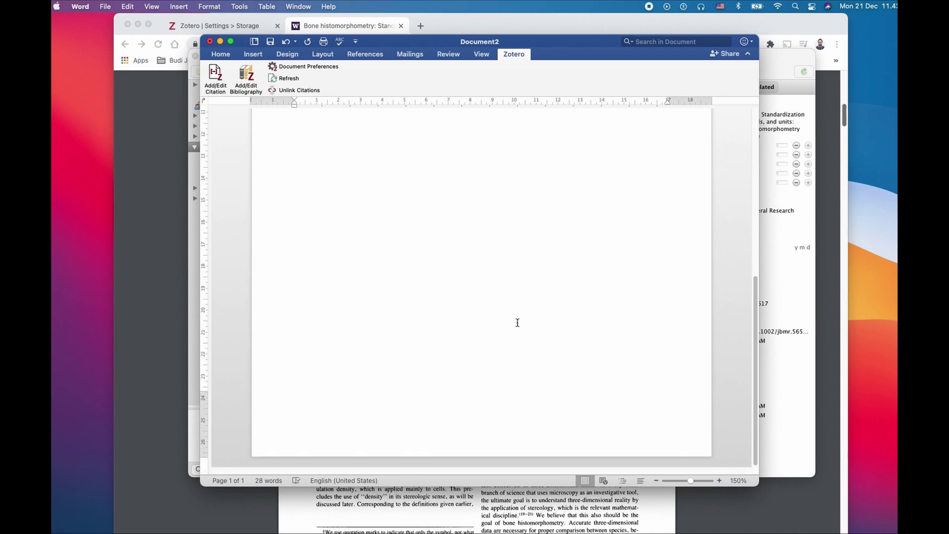
pyautogui.press('Return')
pyautogui.press('Return')
pyautogui.press('Return')
pyautogui.press('Return')
pyautogui.press('Return')
pyautogui.press('Return')
pyautogui.press('Return')
pyautogui.press('Return')
pyautogui.press('Return')
pyautogui.press('Return')
pyautogui.press('Return')
pyautogui.press('Return')
pyautogui.press('Return')
pyautogui.press('Return')
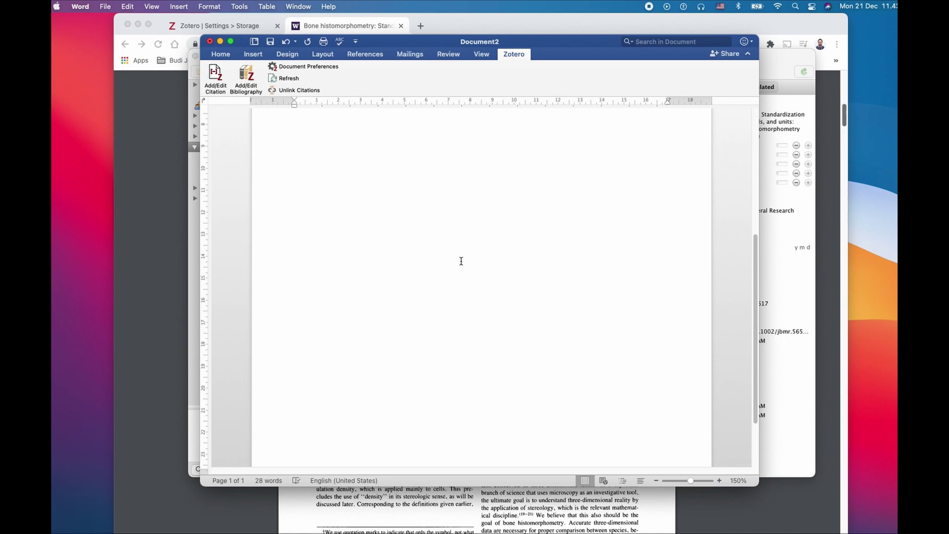
# Insert a Zotero bibliography listing the Parfitt and van de Ven references below the text
pyautogui.click(249, 77)
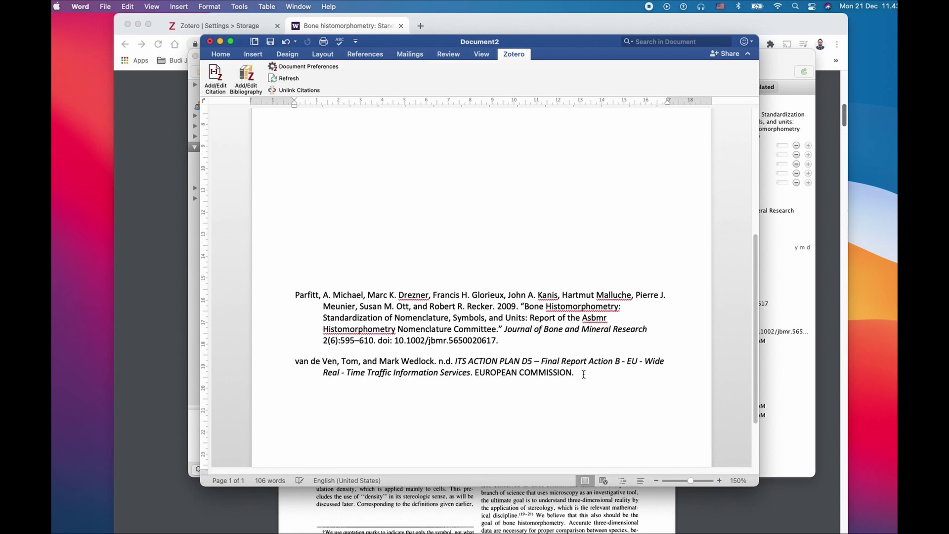
pyautogui.click(584, 375)
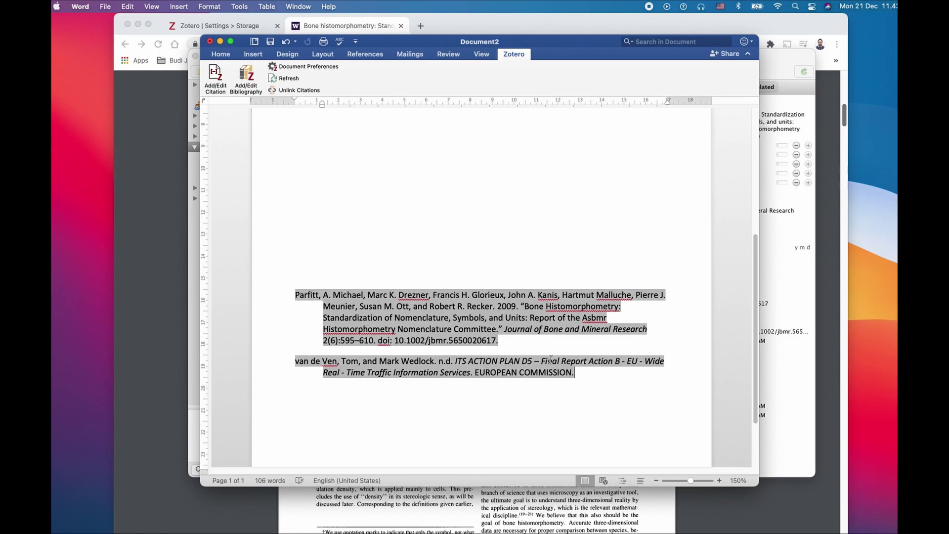
pyautogui.scroll(1, 514, 288)
pyautogui.scroll(10, 514, 287)
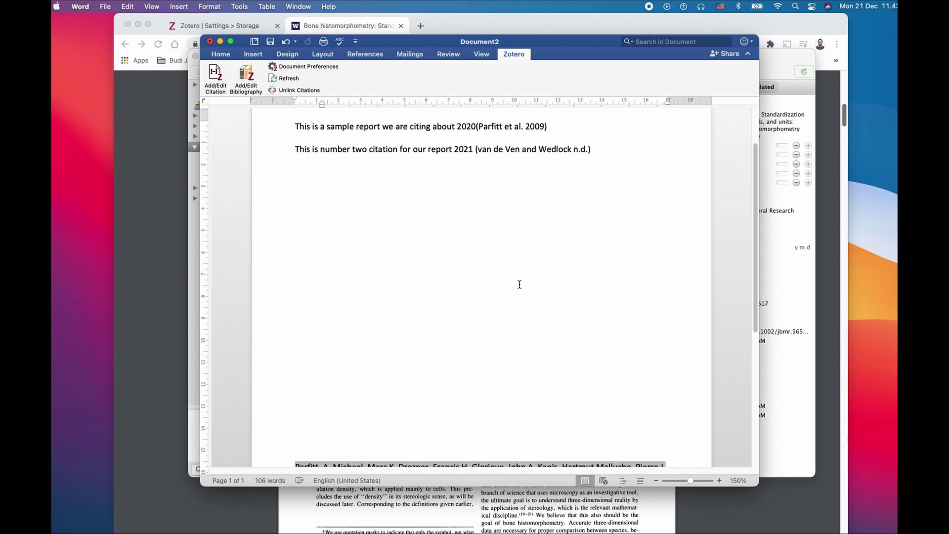
pyautogui.scroll(-1, 520, 285)
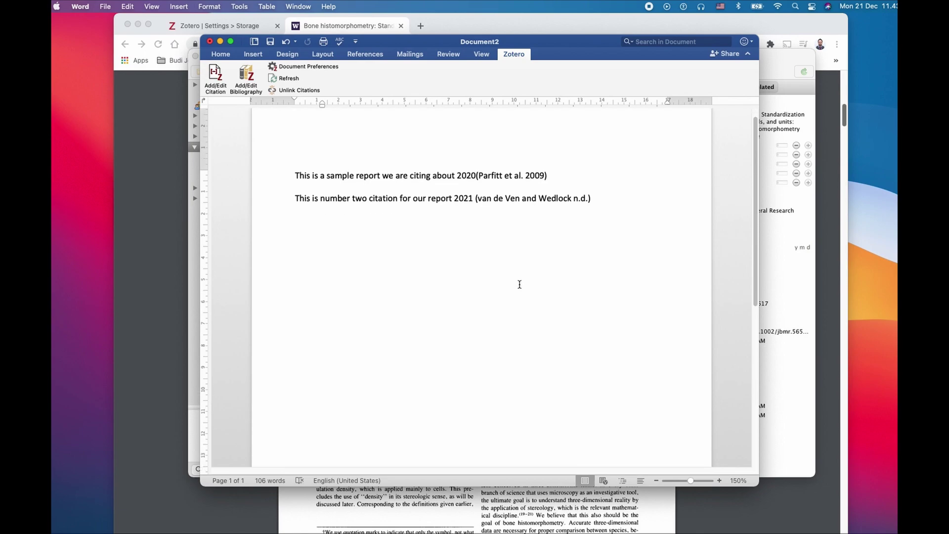
# Switch the document's citation style to American Psychological Association (APA) 7th edition
pyautogui.doubleClick(513, 174)
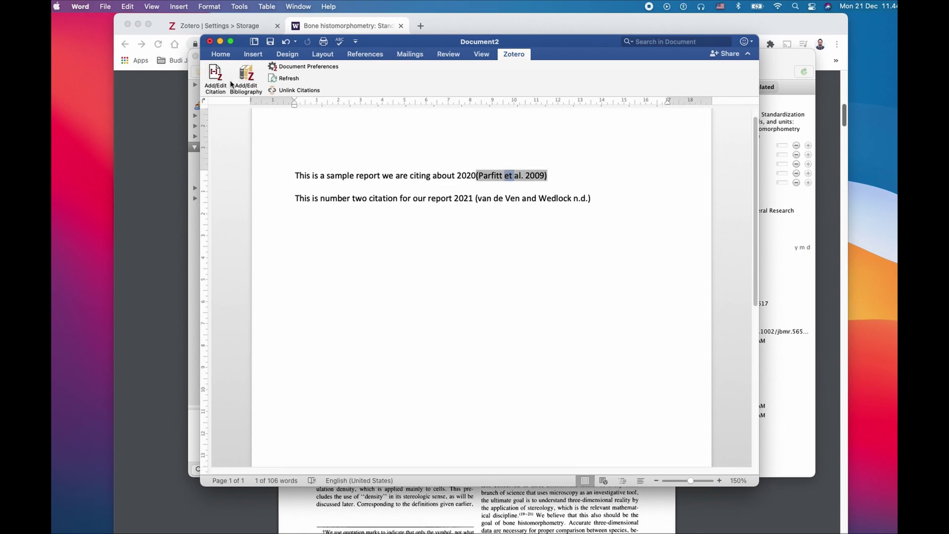
pyautogui.click(285, 69)
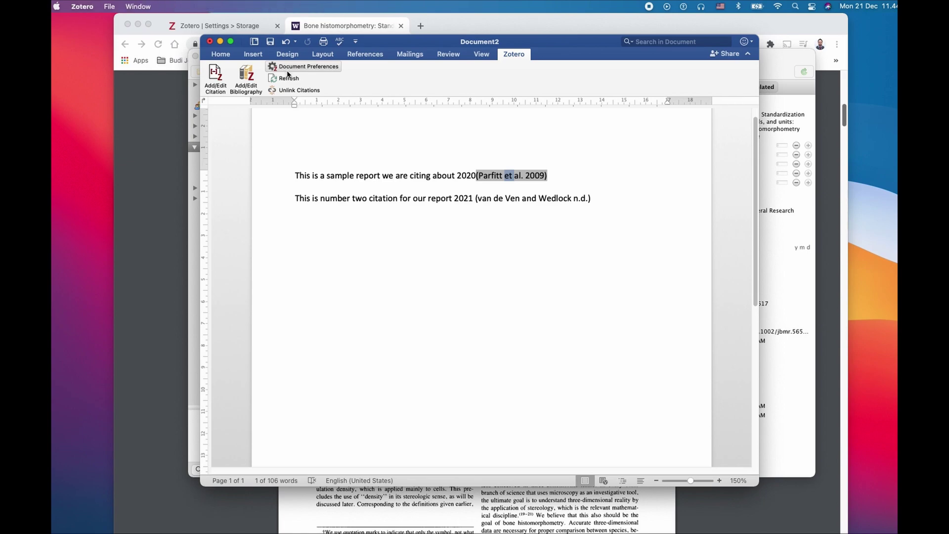
pyautogui.click(419, 197)
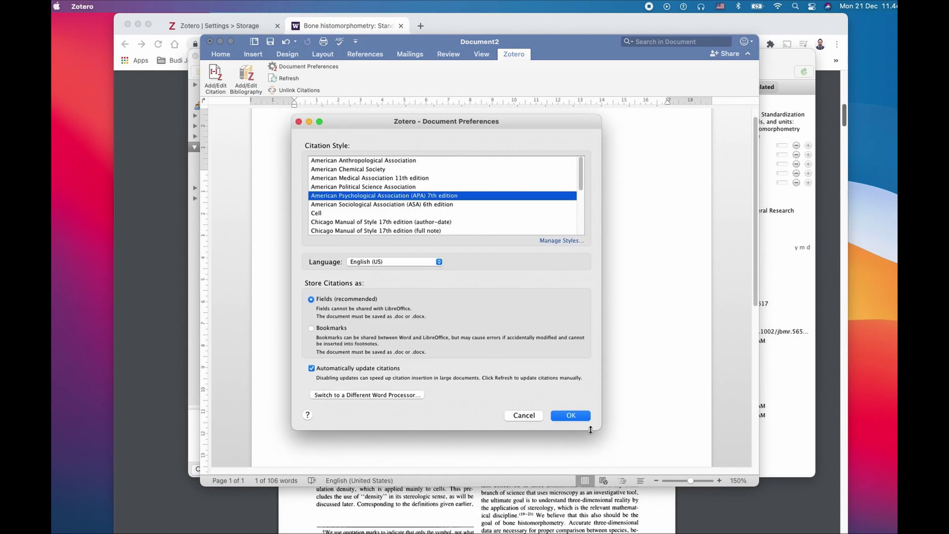
pyautogui.click(571, 416)
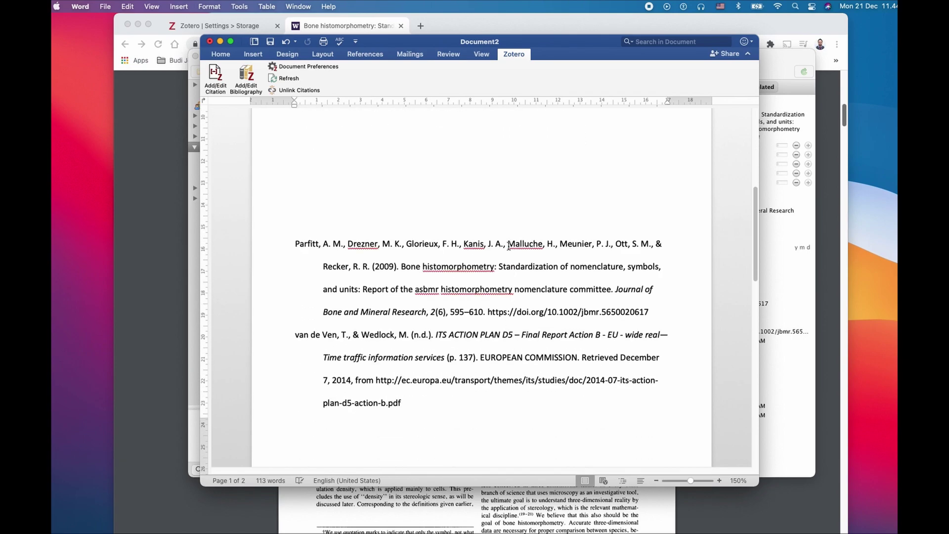
# Change the document's citation style to IEEE in Zotero Document Preferences
pyautogui.scroll(5, 509, 246)
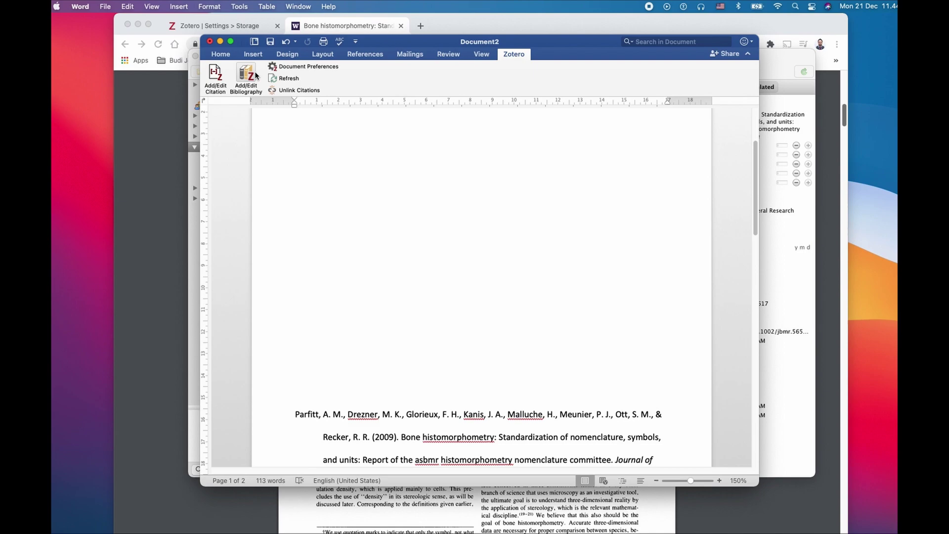
pyautogui.click(311, 66)
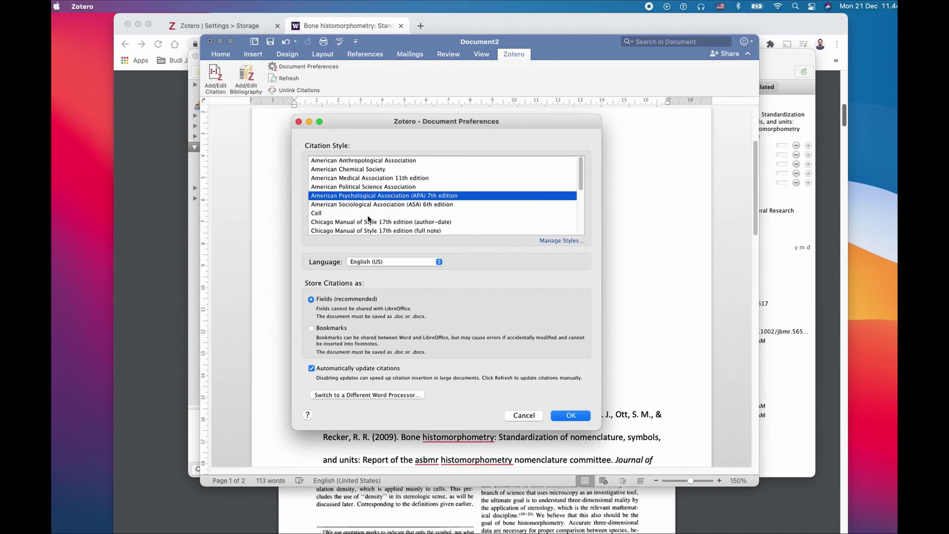
pyautogui.scroll(-3, 369, 218)
pyautogui.click(366, 222)
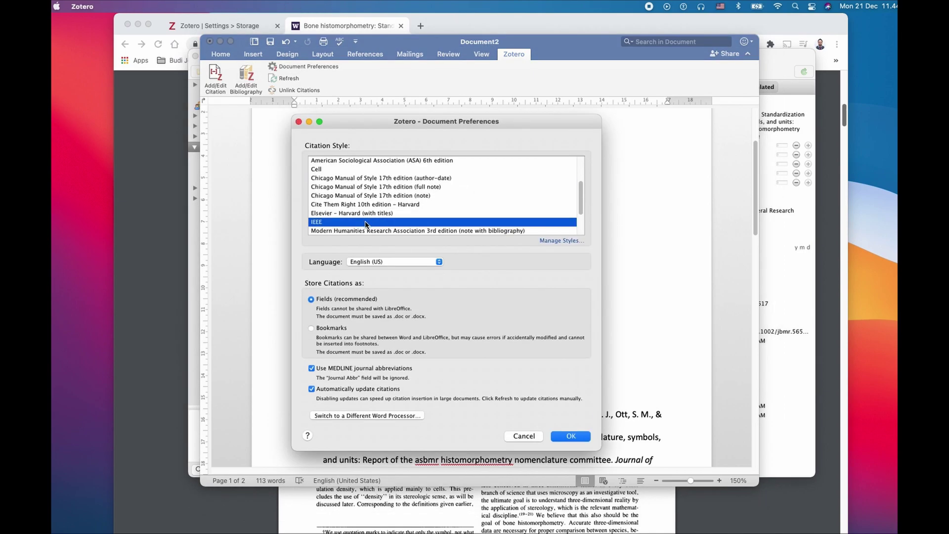
pyautogui.click(568, 438)
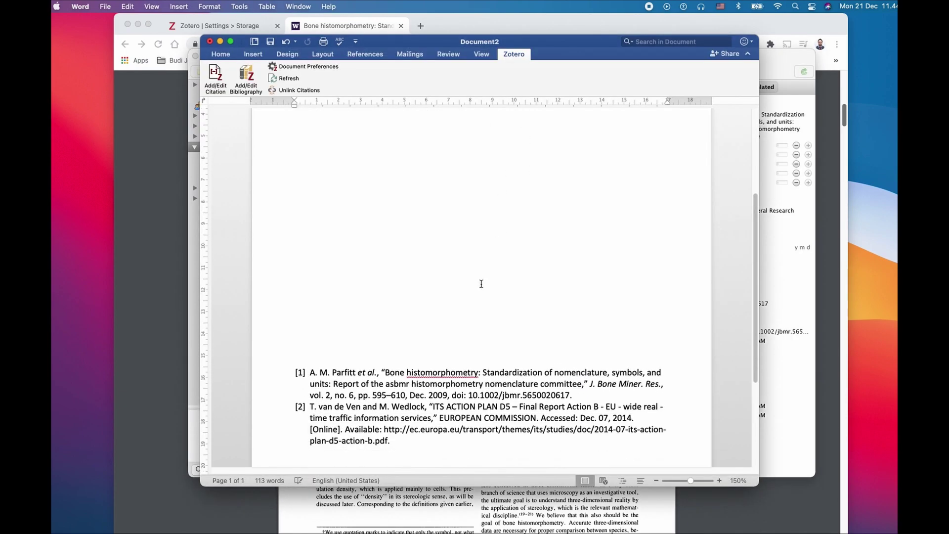
# Check the numbered [1] and [2] citations and the numbered reference list
pyautogui.scroll(5, 340, 276)
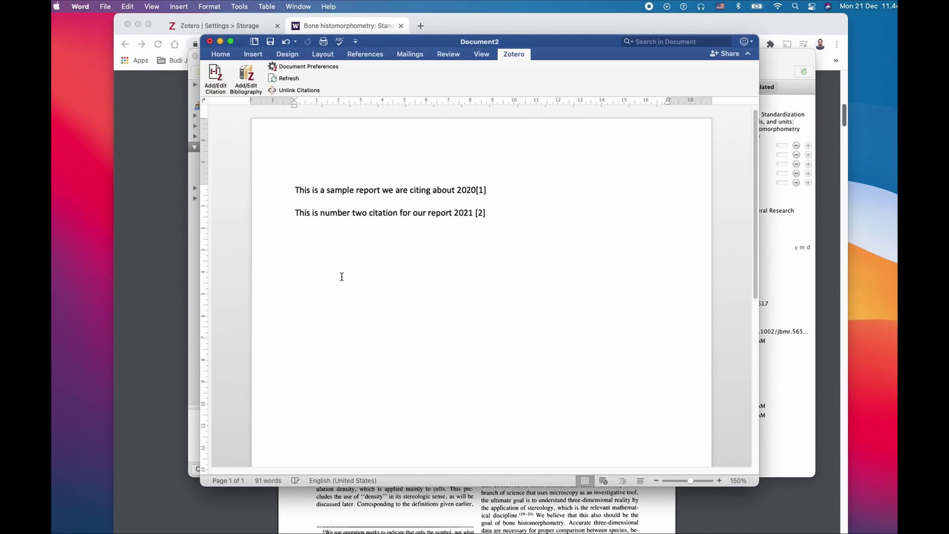
pyautogui.click(482, 190)
pyautogui.click(480, 214)
pyautogui.scroll(-3, 365, 335)
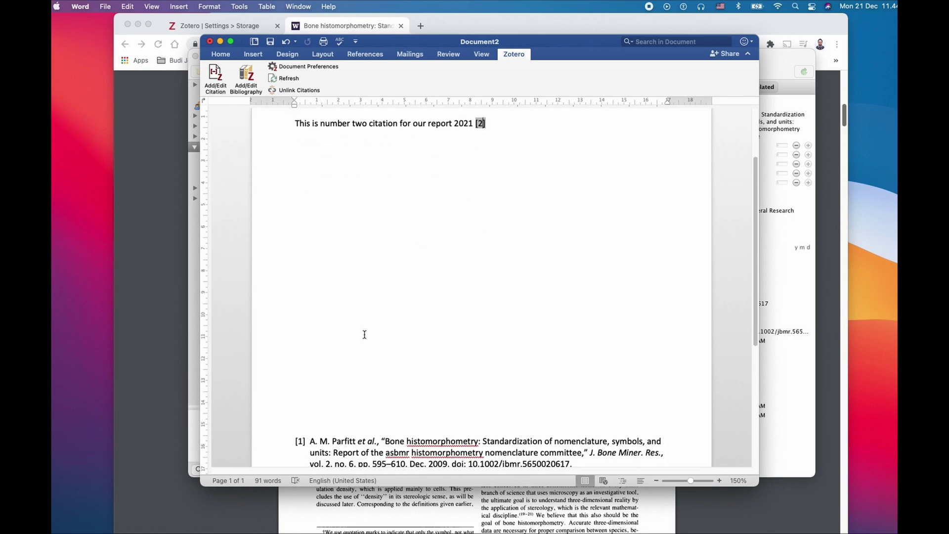
pyautogui.scroll(-3, 364, 334)
pyautogui.scroll(8, 346, 287)
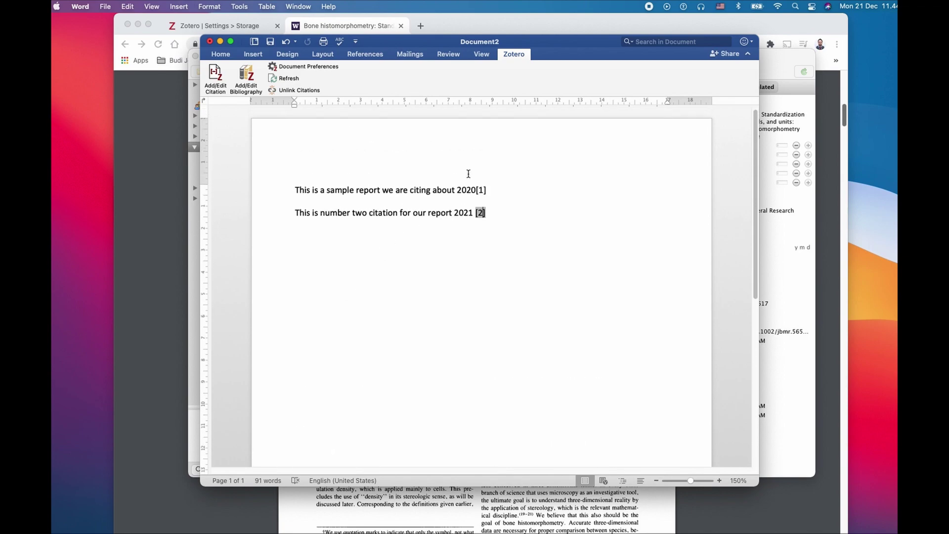
# Set the citation style back to APA 7th edition, restoring author-date citations like (Parfitt et al., 2009)
pyautogui.click(299, 66)
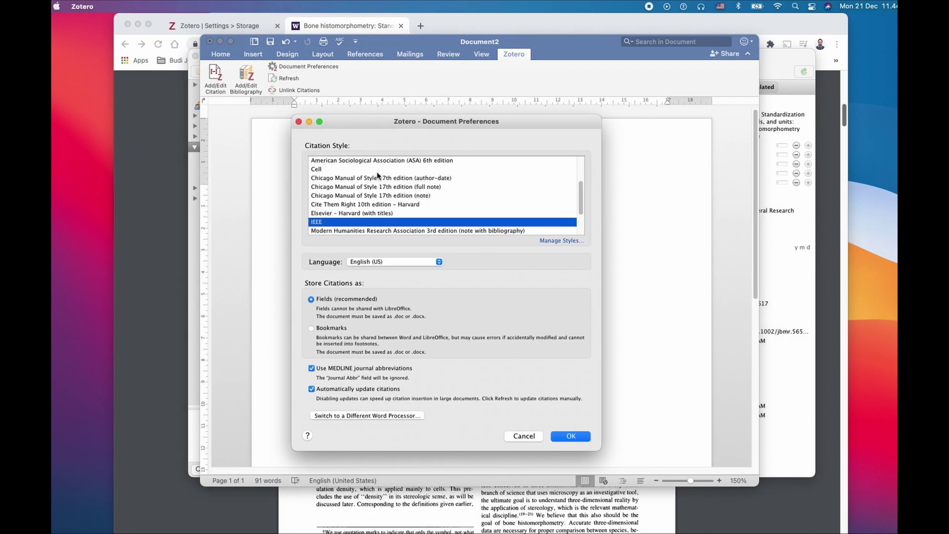
pyautogui.scroll(5, 420, 198)
pyautogui.click(424, 196)
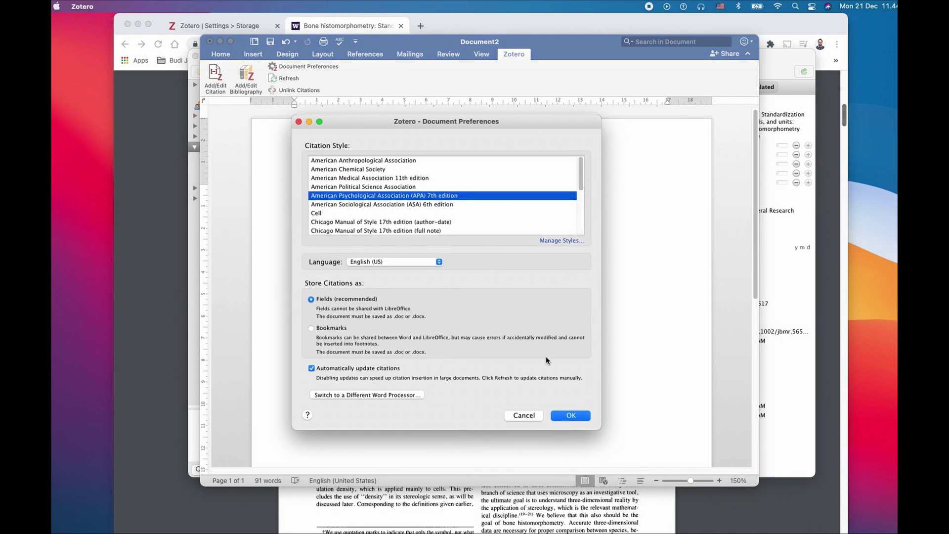
pyautogui.click(569, 416)
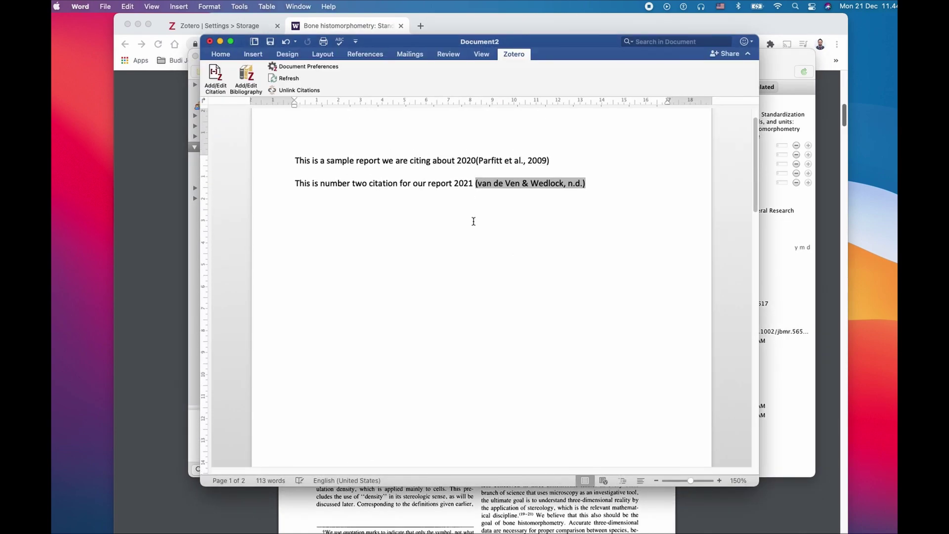
pyautogui.scroll(-10, 474, 221)
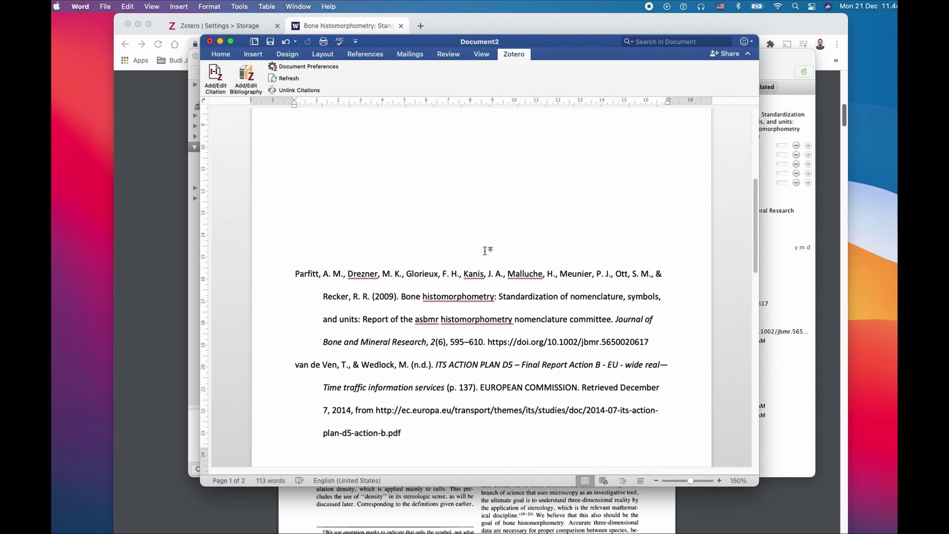
# Scroll up to the first sentence and its (Parfitt et al., 2009) citation
pyautogui.scroll(10, 485, 251)
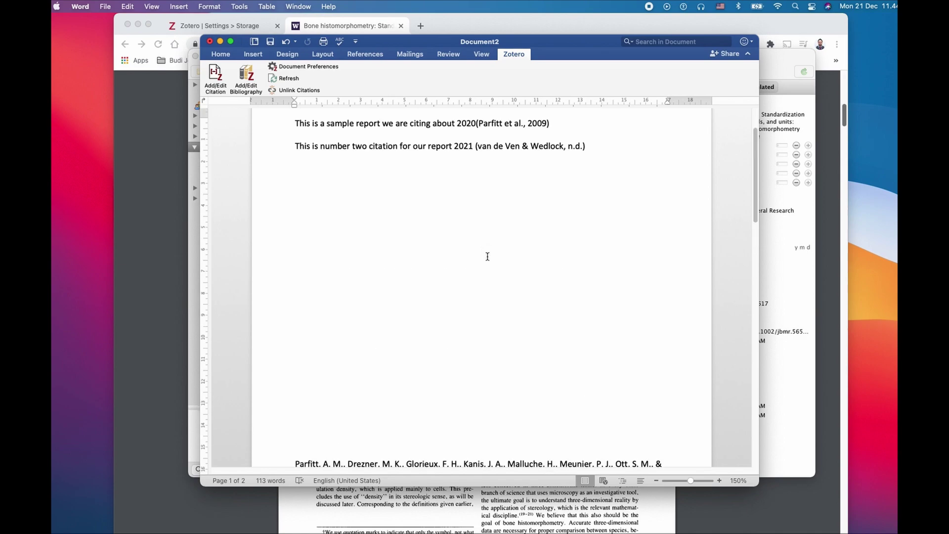